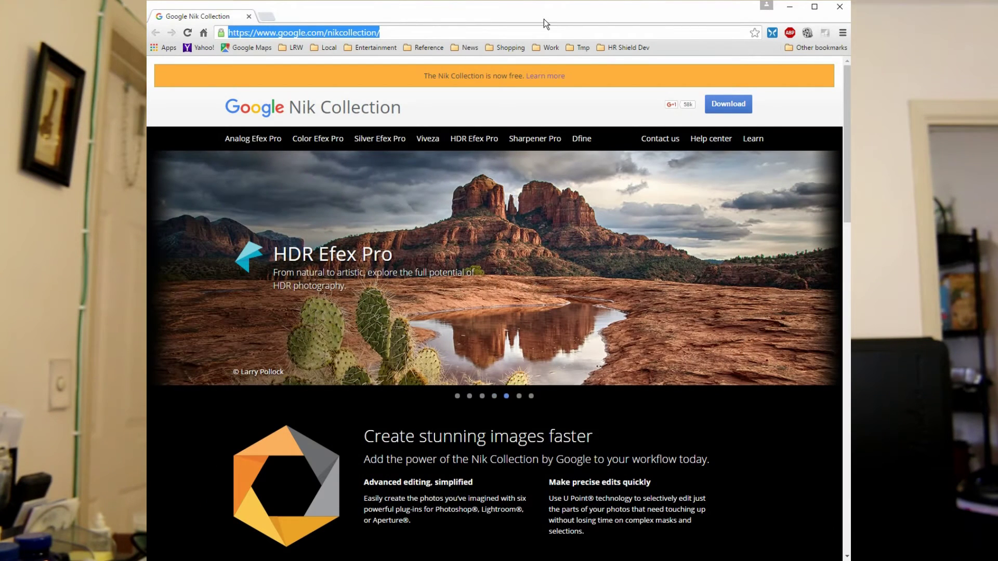
click(433, 32)
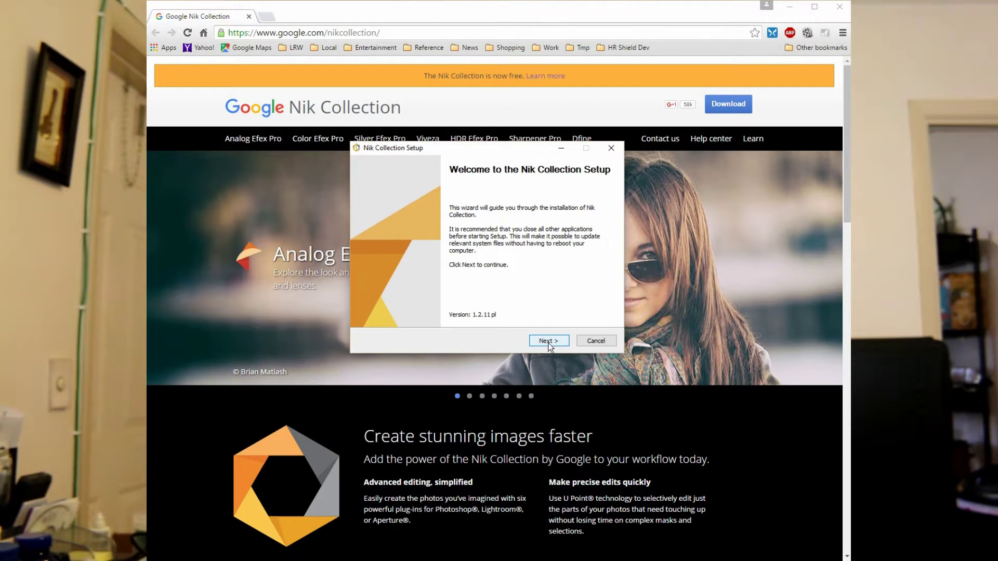
click(550, 344)
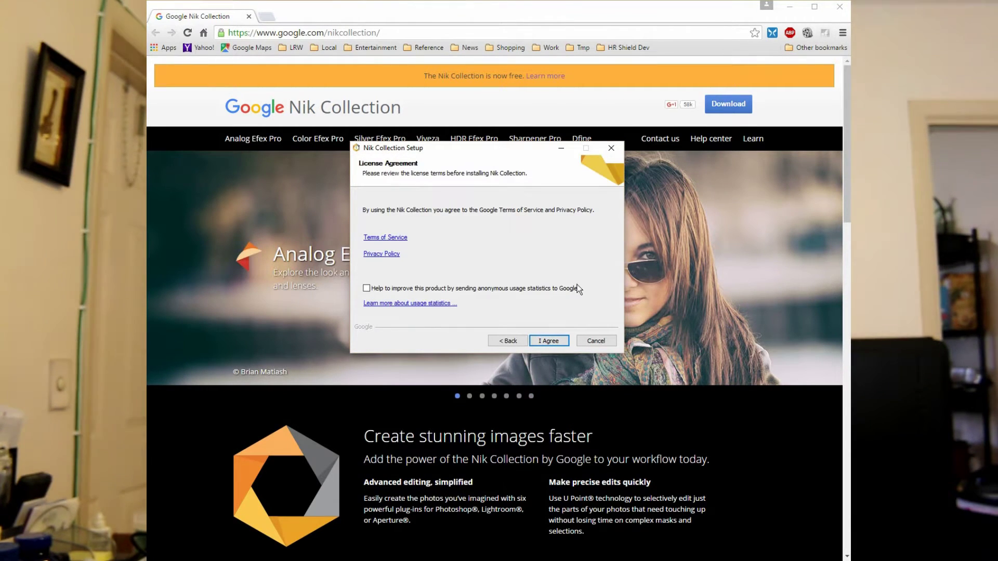
click(546, 342)
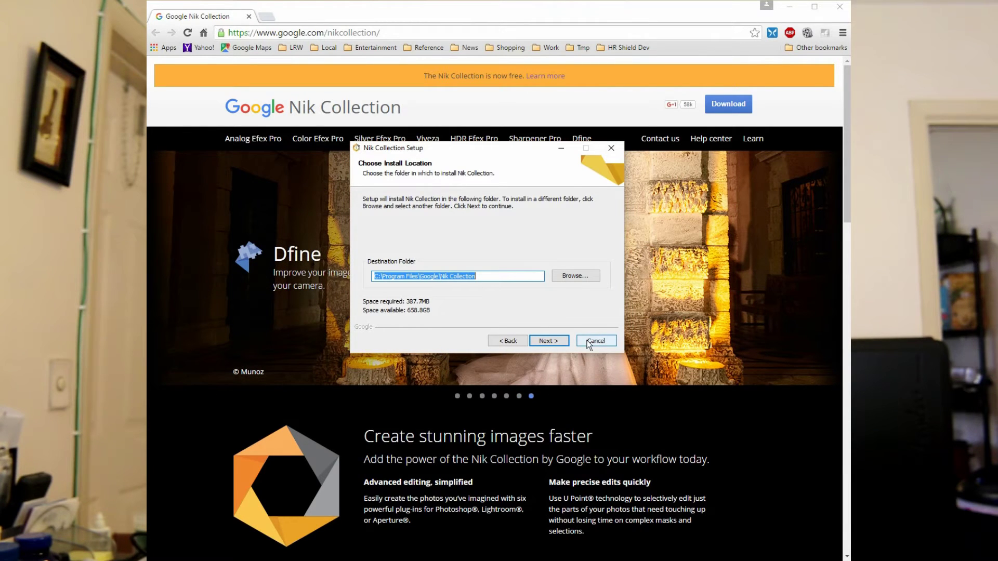
click(596, 341)
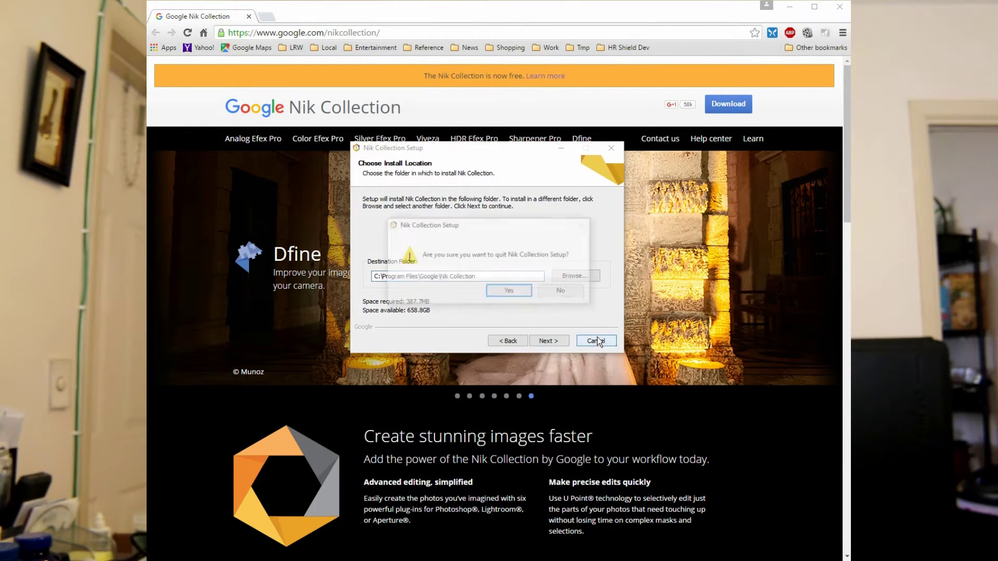
click(519, 292)
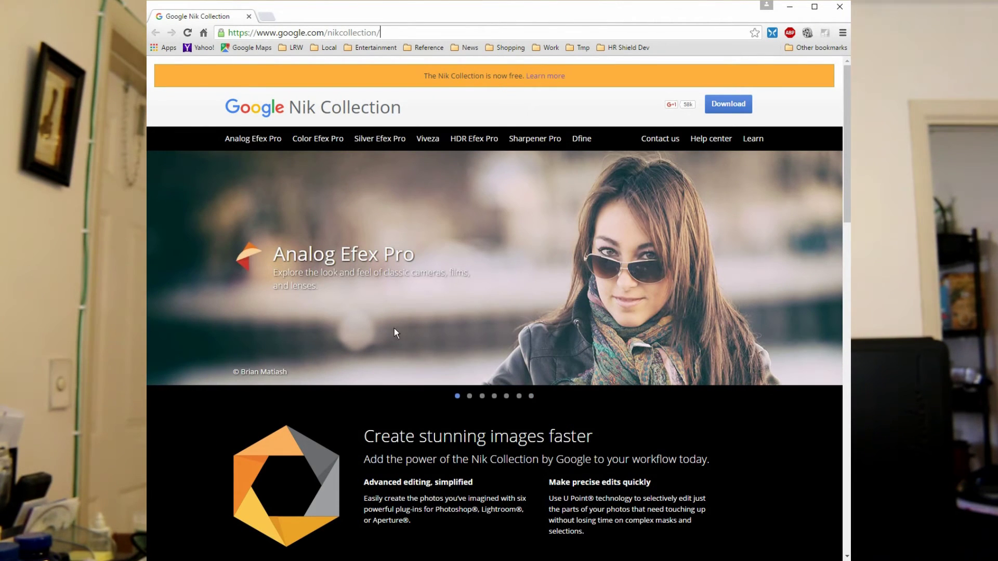
Step: Show C:\Program Files\Google\Nik Collection and review its seven plug-in folders, such as Dfine 2 and Viveza 2
key(ctrl+l)
key(alt+Tab)
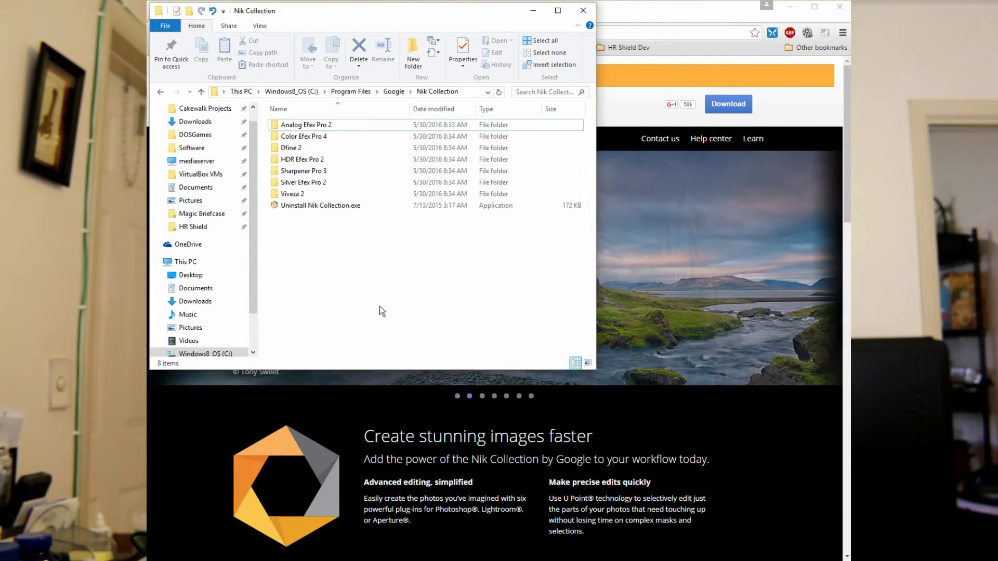
click(468, 92)
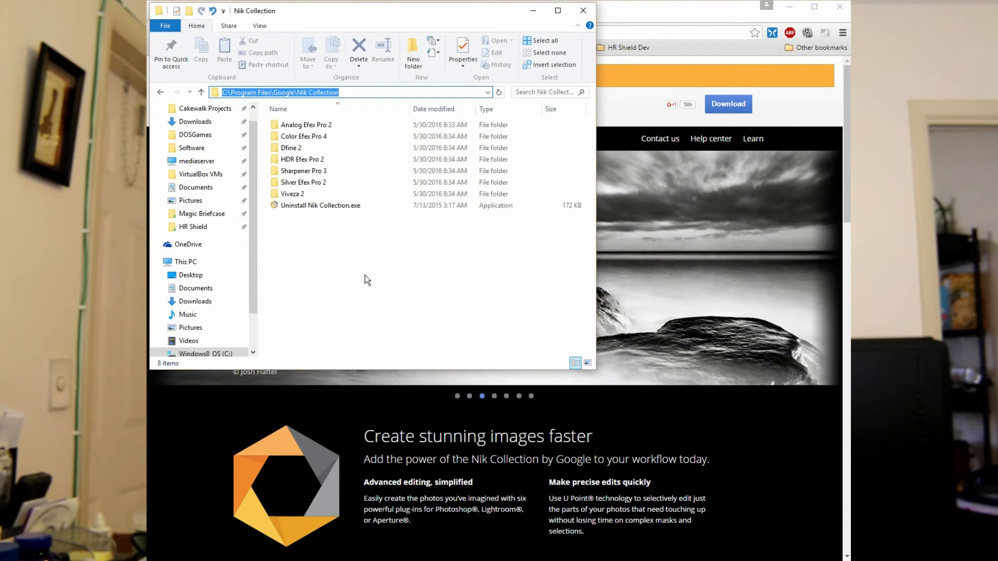
click(365, 275)
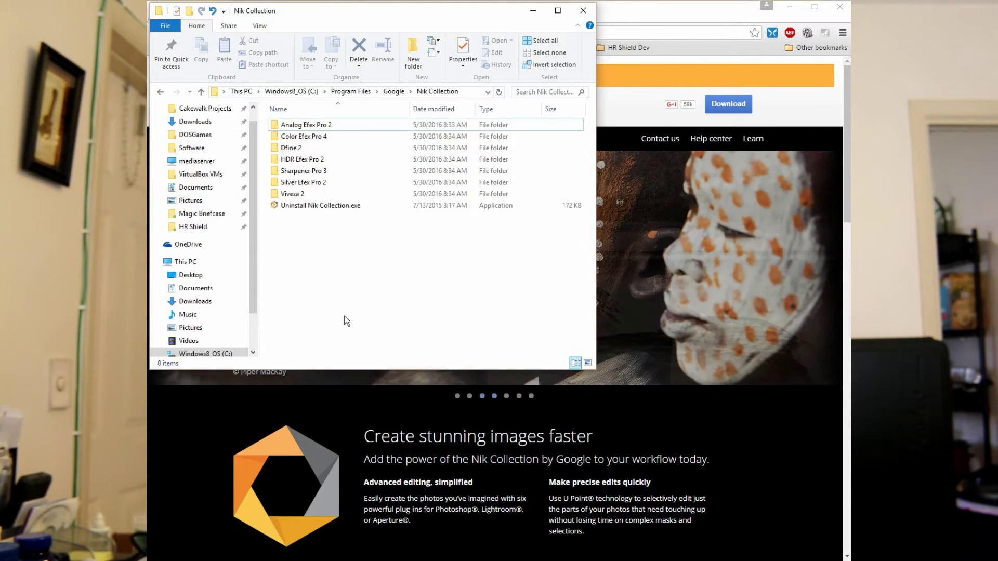
mouse_move(213, 560)
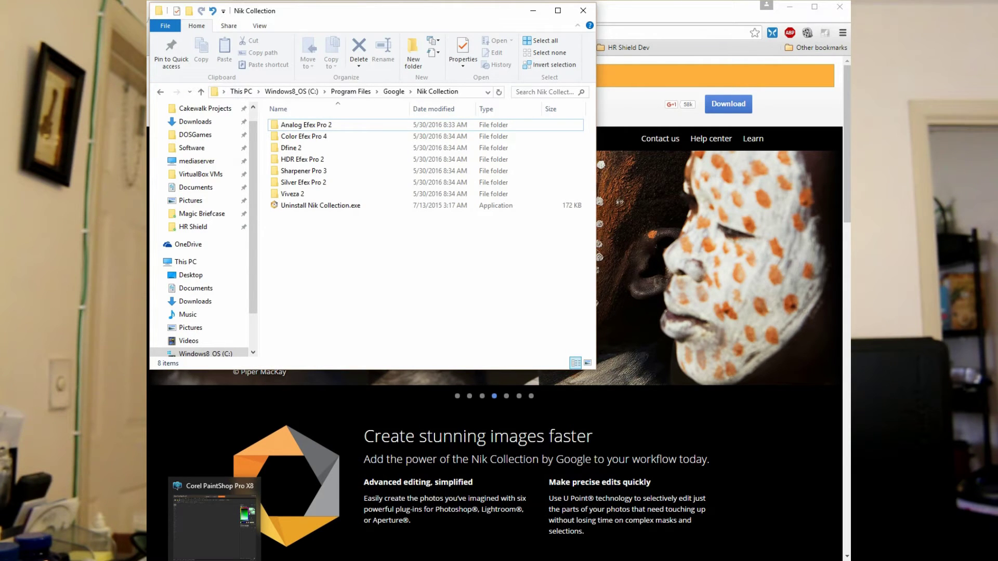
Step: In PaintShop Pro, open File > Preferences > File Locations and select the Plug-ins file type
click(215, 515)
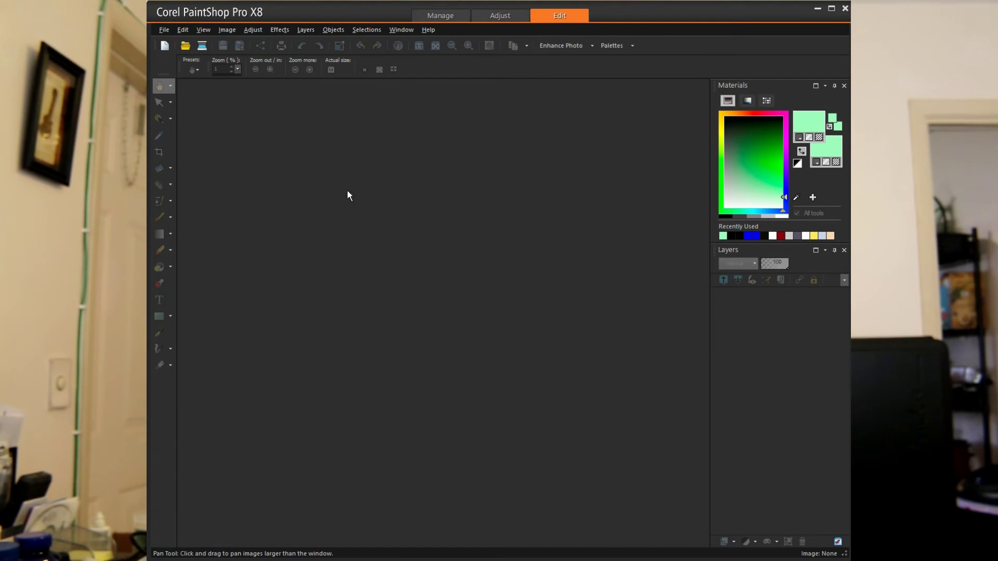
click(164, 30)
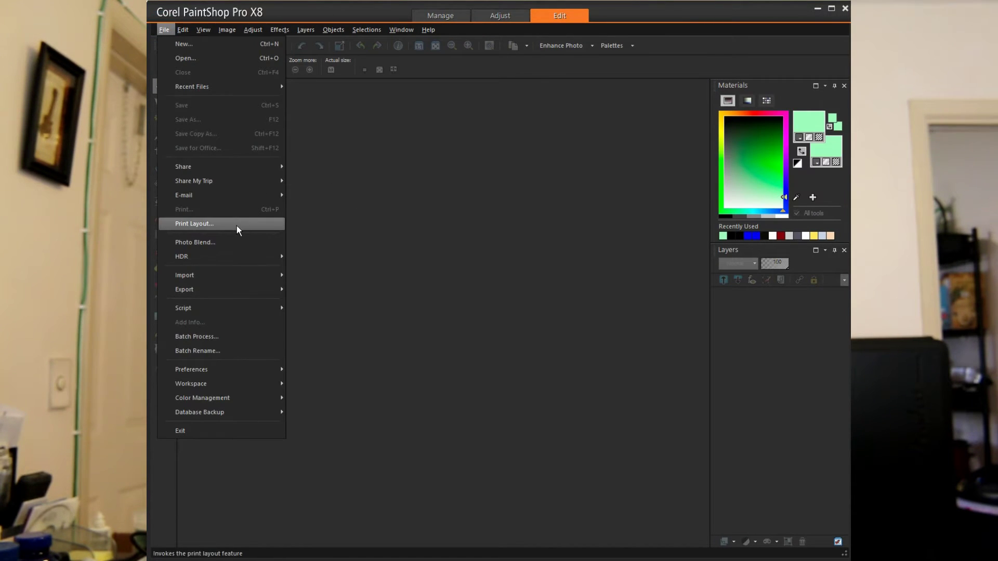
mouse_move(222, 369)
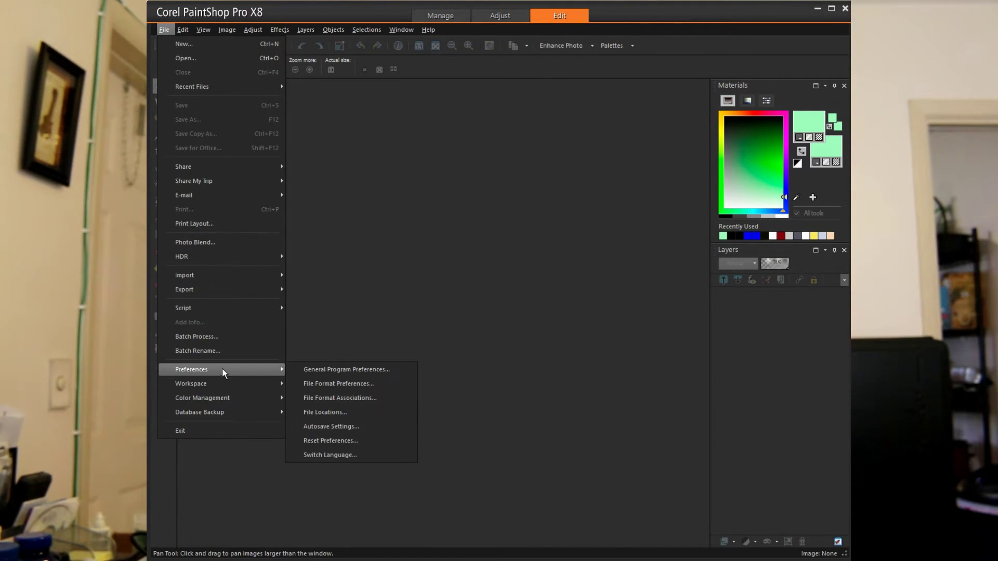
click(344, 411)
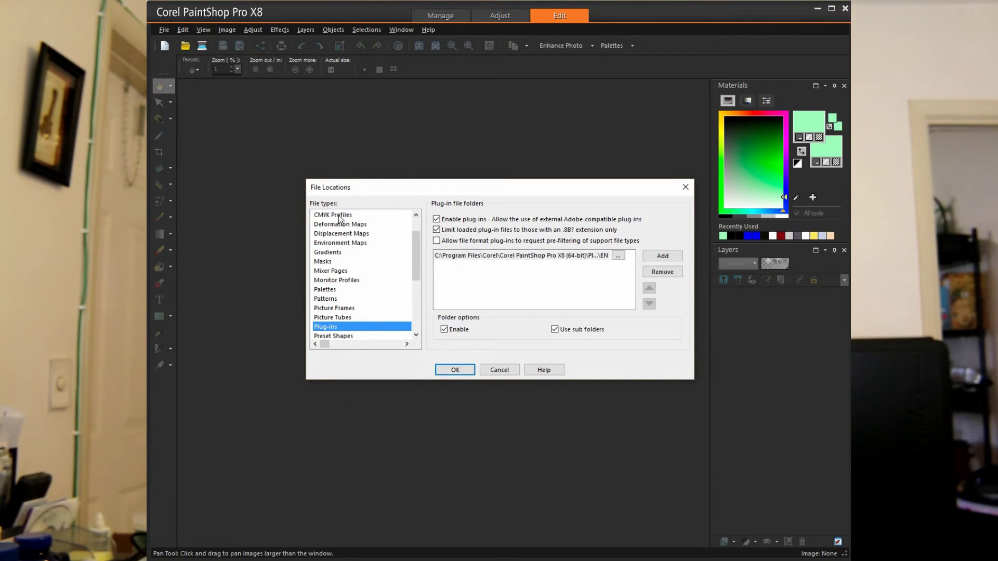
mouse_move(416, 245)
mouse_down()
mouse_move(411, 234)
mouse_move(419, 274)
mouse_move(418, 259)
mouse_up()
click(323, 290)
click(324, 299)
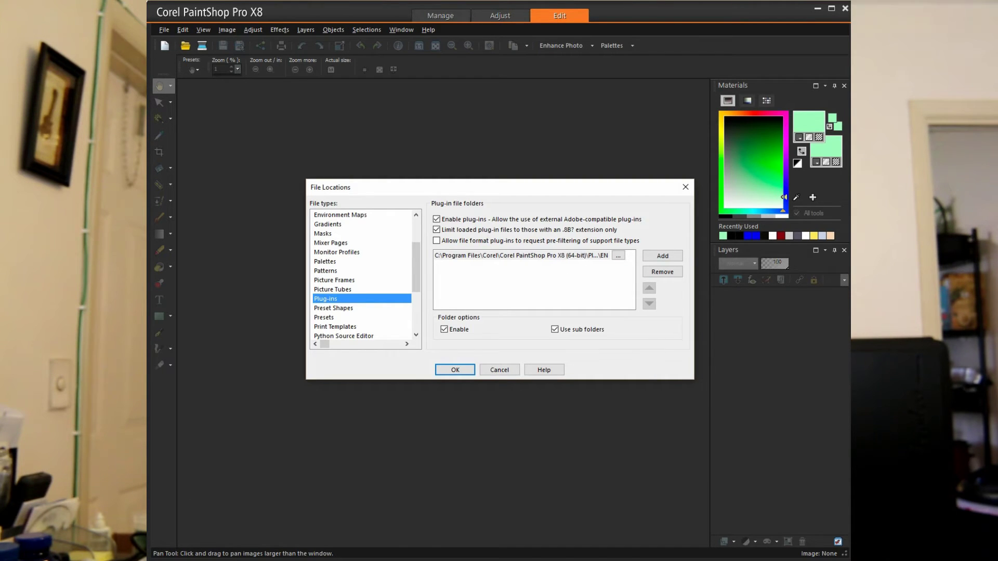
Step: Show PaintShop's PlugIns\EN folder in Explorer, then return to the Nik Collection window
key(alt+Tab)
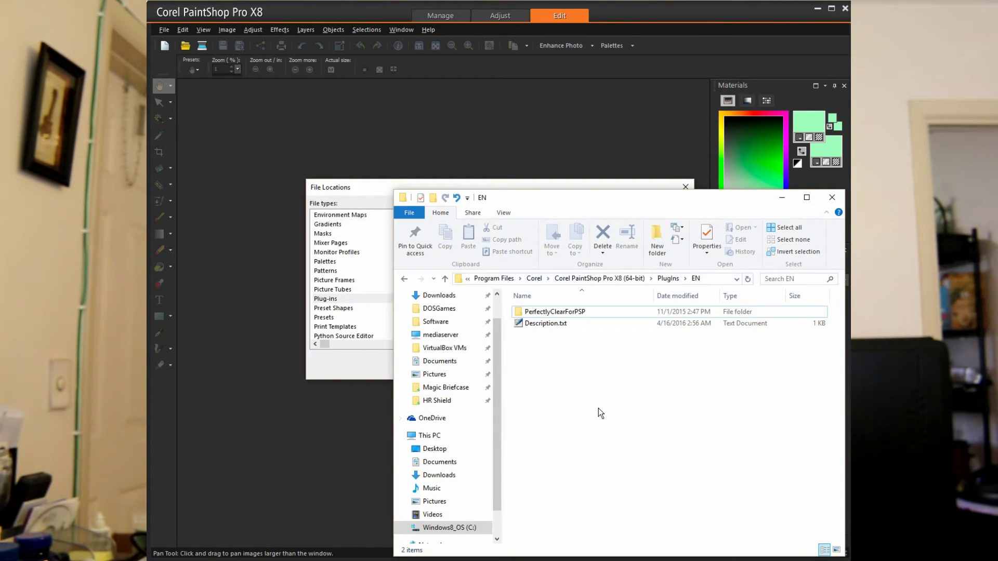
click(717, 279)
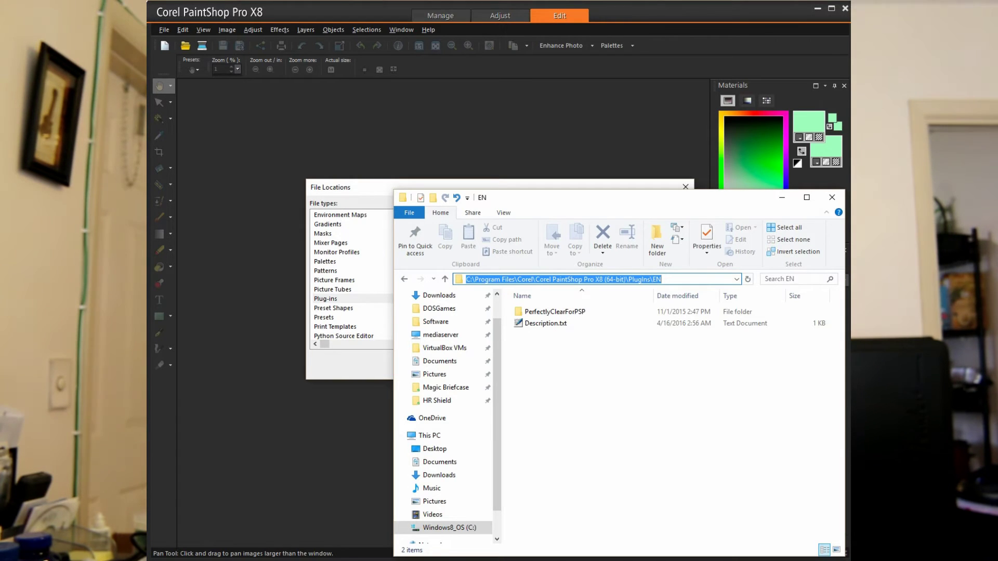
key(alt+Tab)
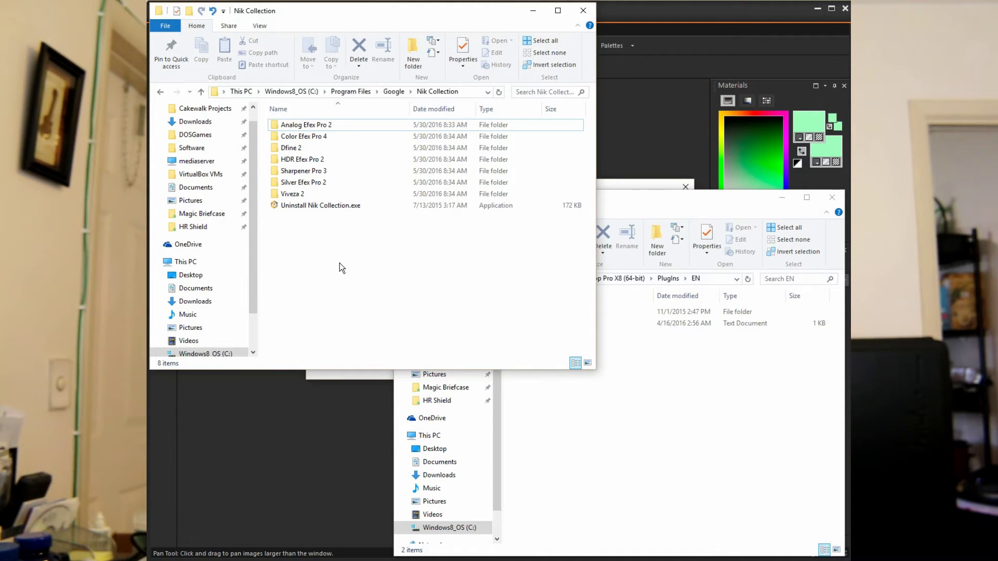
Step: From the Google folder, copy the Nik Collection folder
click(689, 419)
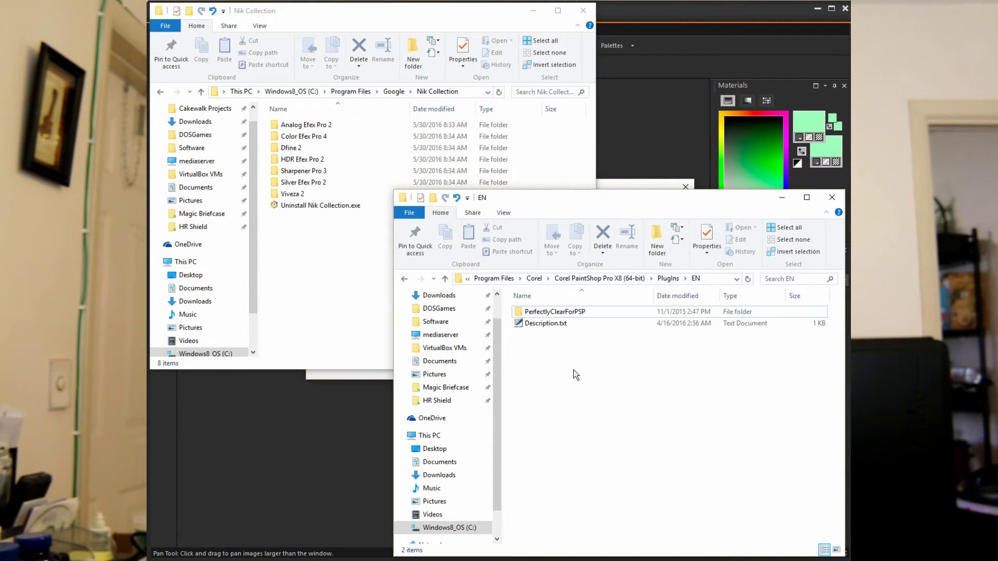
click(392, 92)
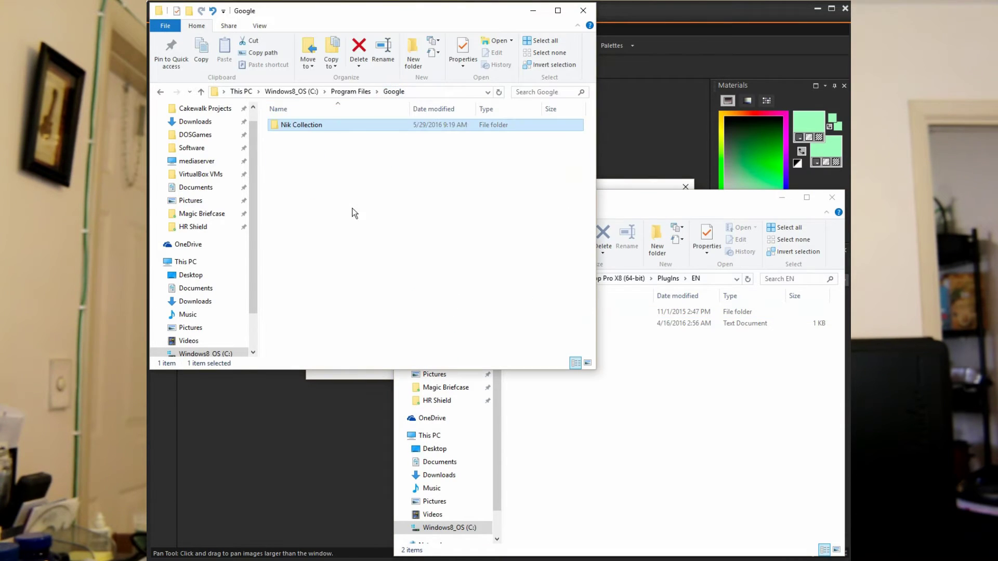
double_click(303, 126)
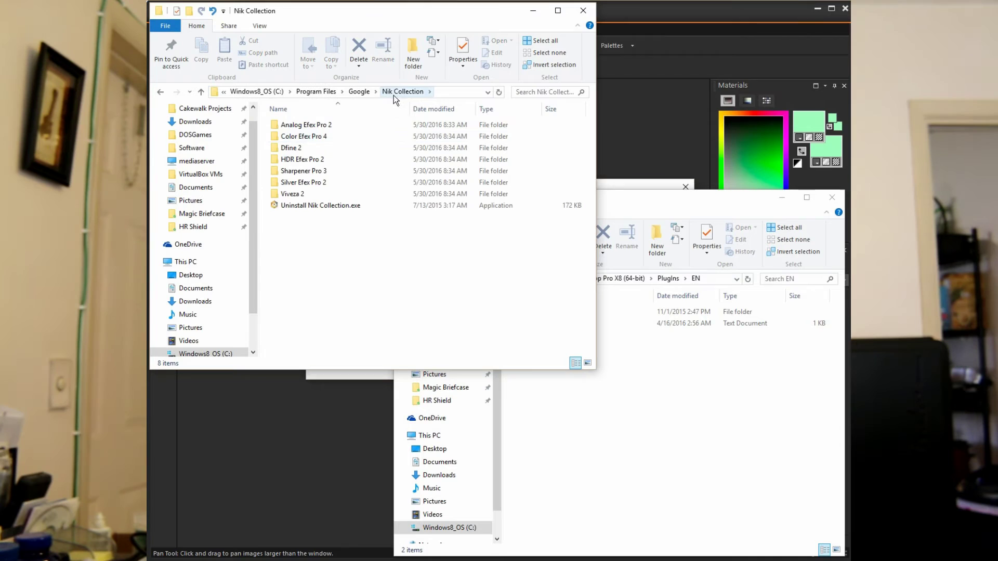
click(359, 91)
right_click(305, 126)
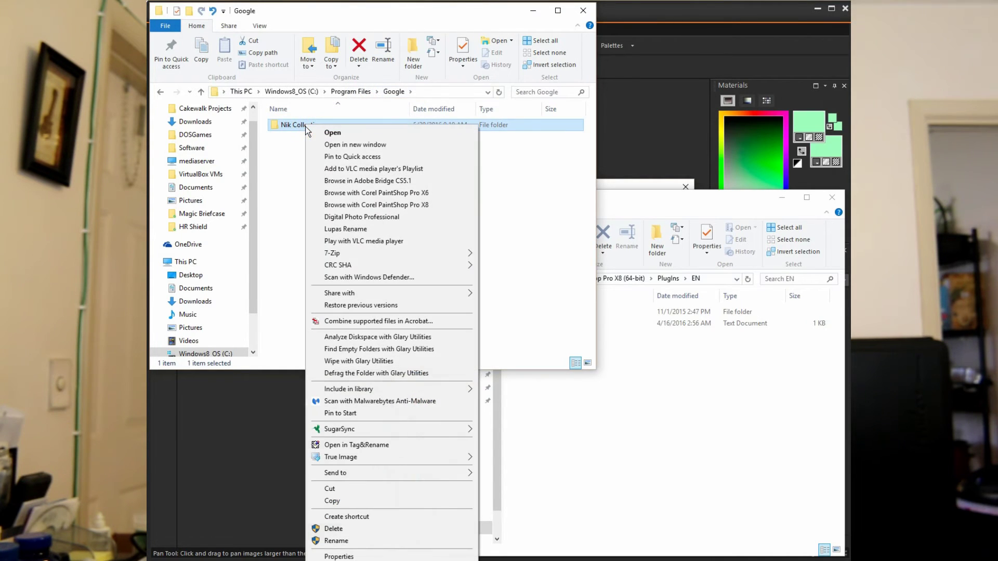
click(352, 500)
Step: Paste Nik Collection into PlugIns\EN and delete Uninstall Nik Collection.exe from the copy
click(498, 428)
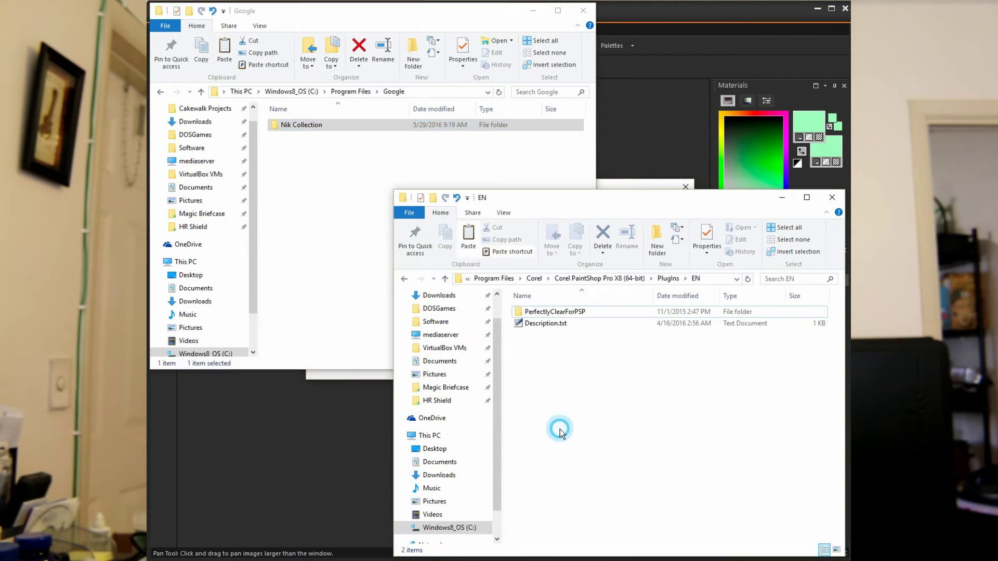
right_click(552, 437)
click(596, 461)
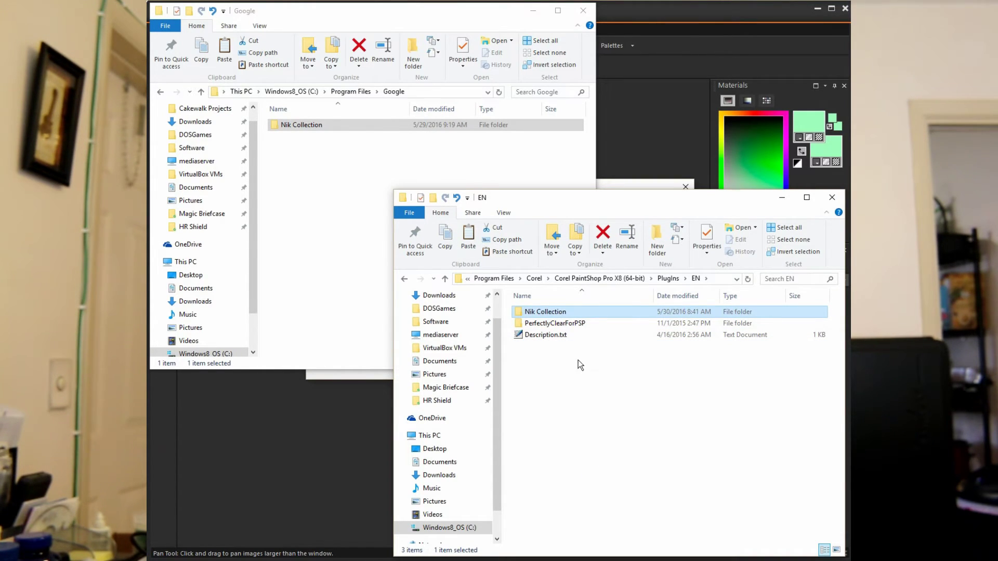
double_click(553, 312)
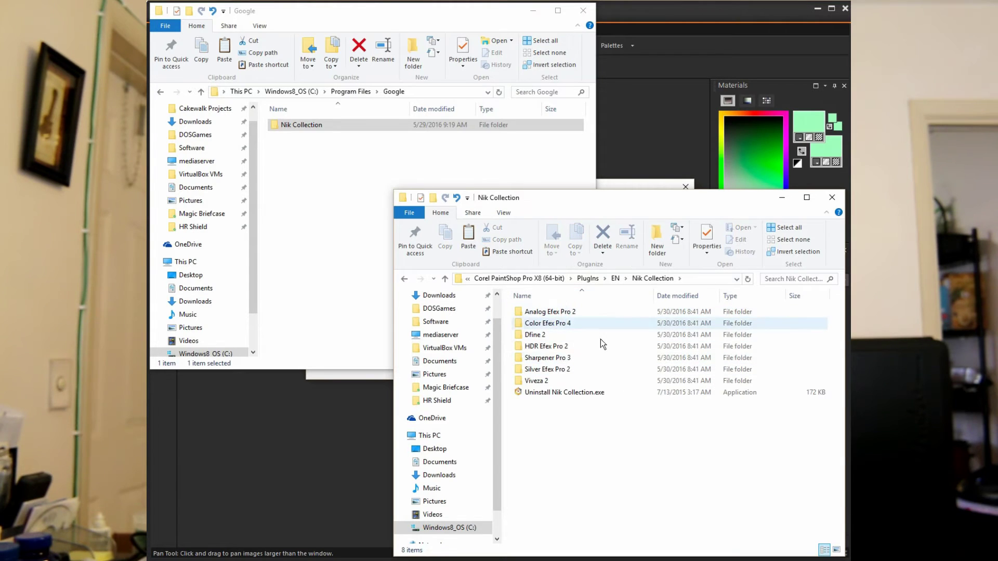
click(545, 397)
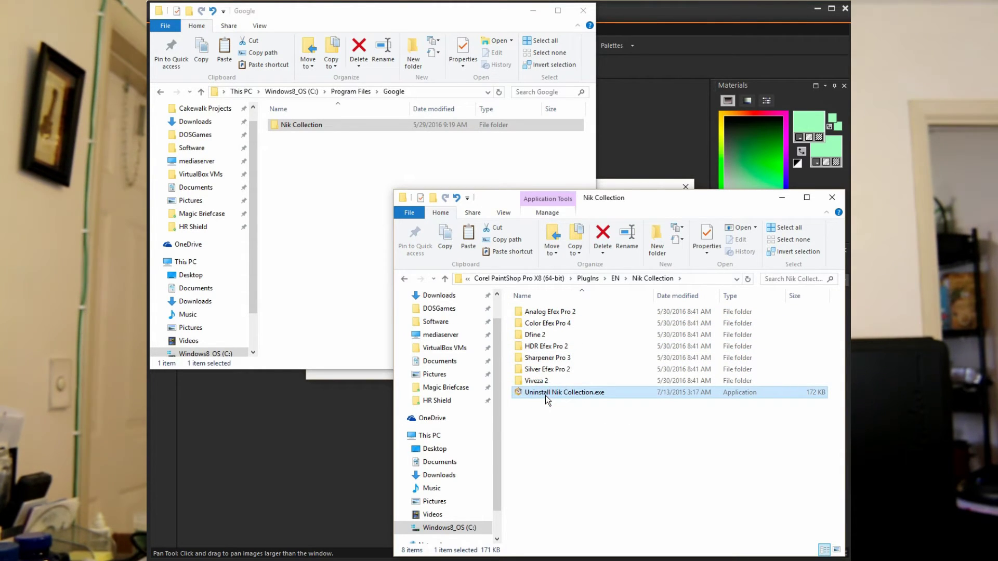
key(Delete)
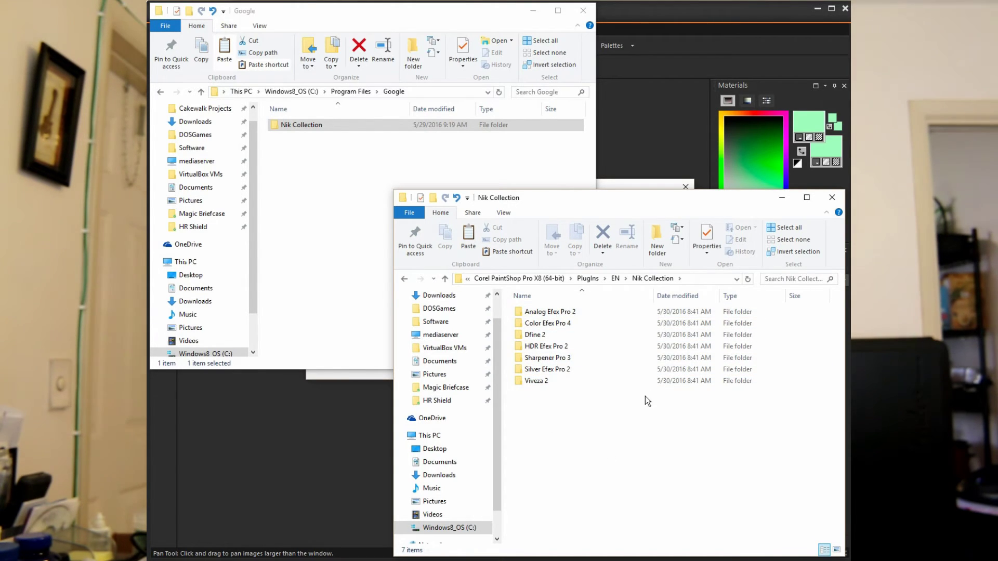
Step: Cancel File Locations, close PaintShop Pro, dismiss the Corel promo and relaunch PaintShop Pro X8
click(684, 10)
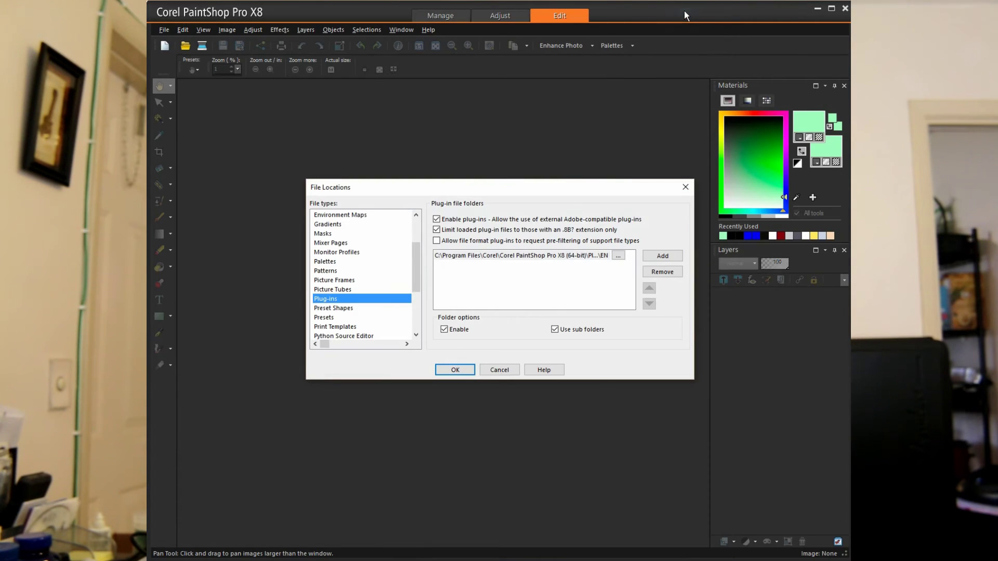
click(502, 373)
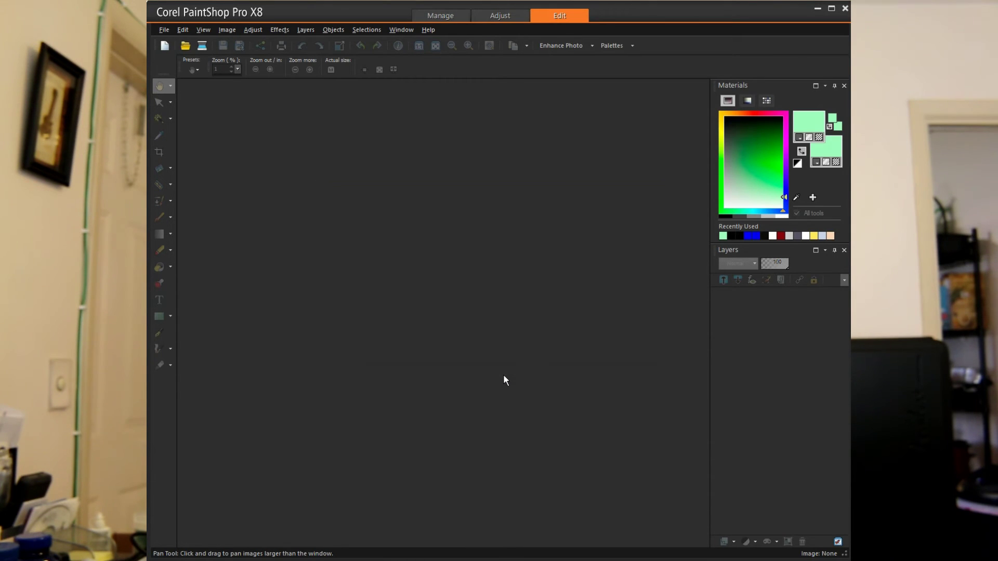
click(846, 9)
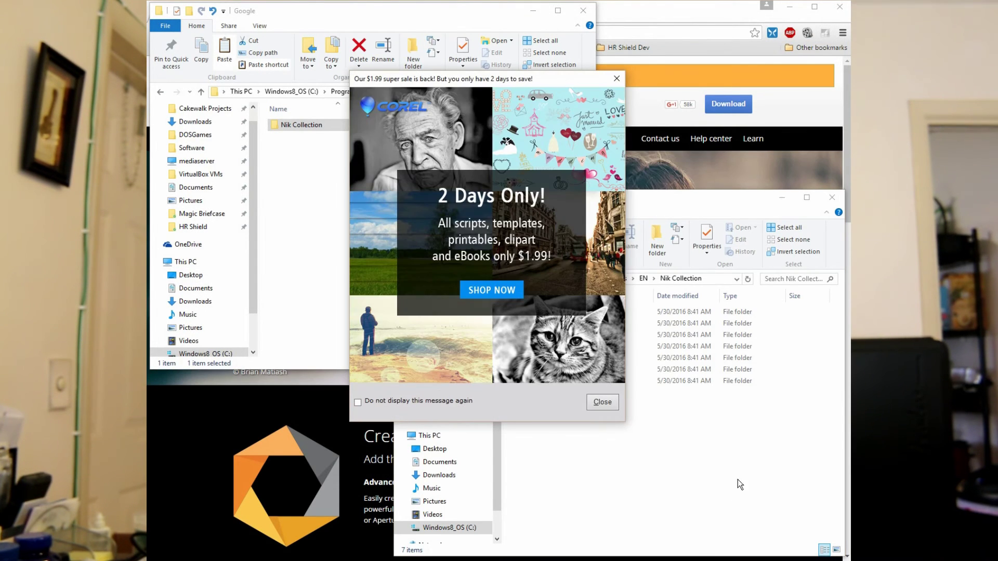
click(602, 403)
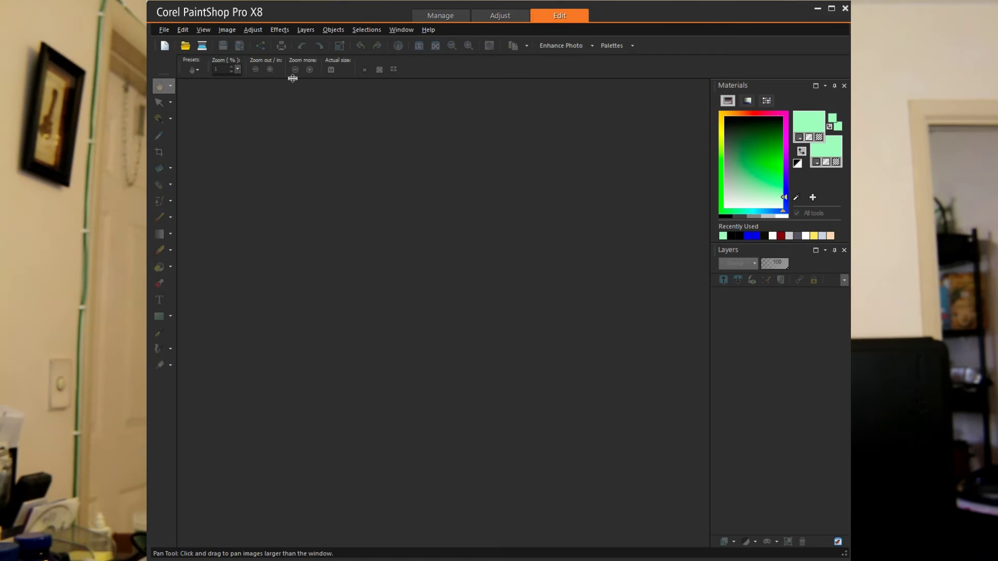
Step: Show Effects > Plugins > Nik Collection, listing Analog Efex Pro 2 through Viveza 2
click(283, 31)
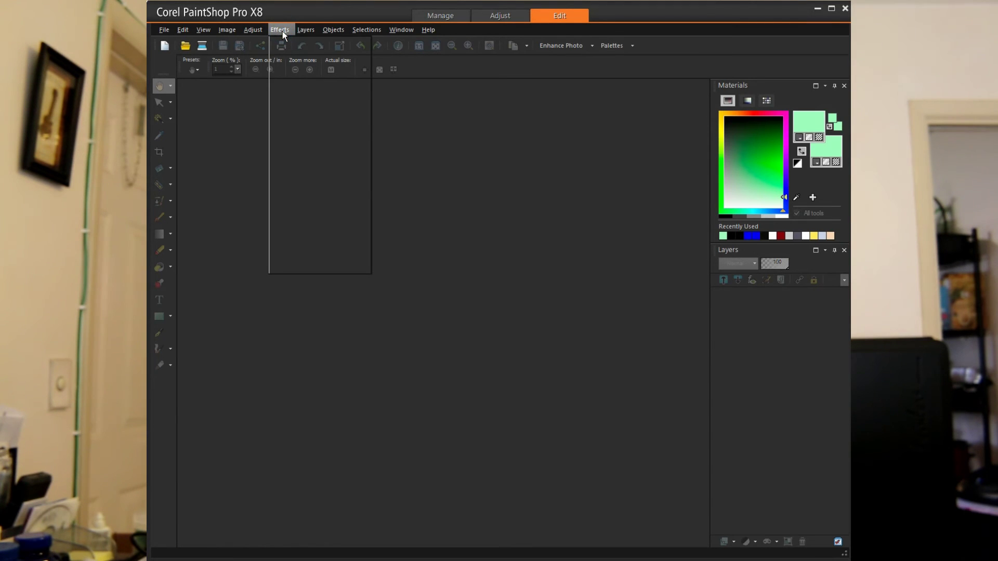
mouse_move(321, 238)
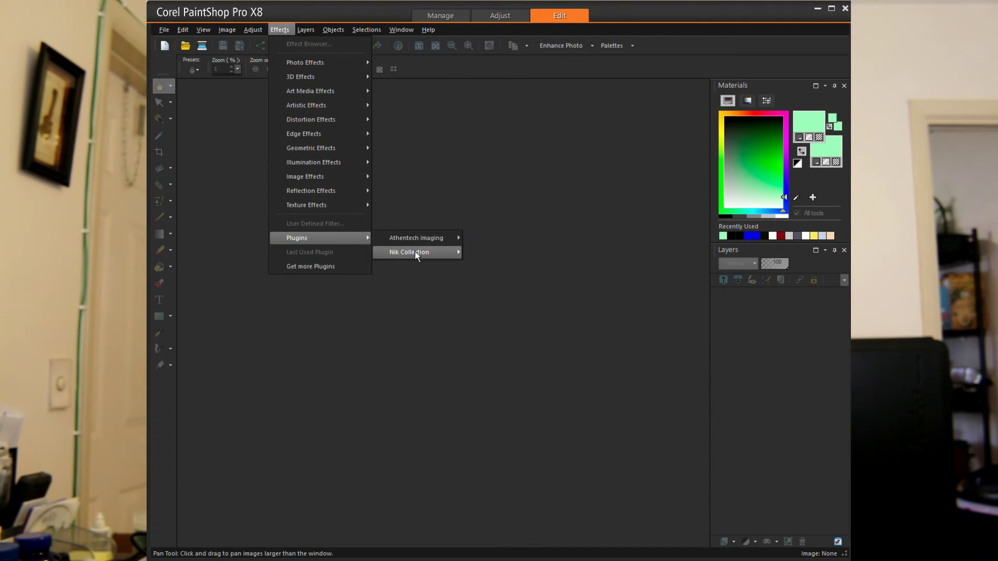
mouse_move(421, 256)
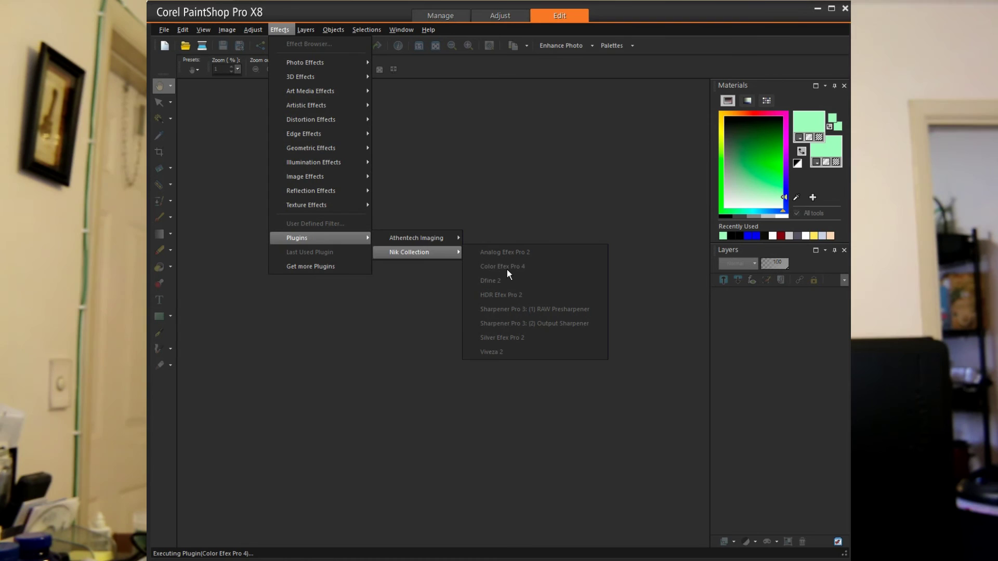
Step: Close the plug-in menus and reopen File > Preferences > File Locations on Plug-ins
click(513, 189)
click(159, 28)
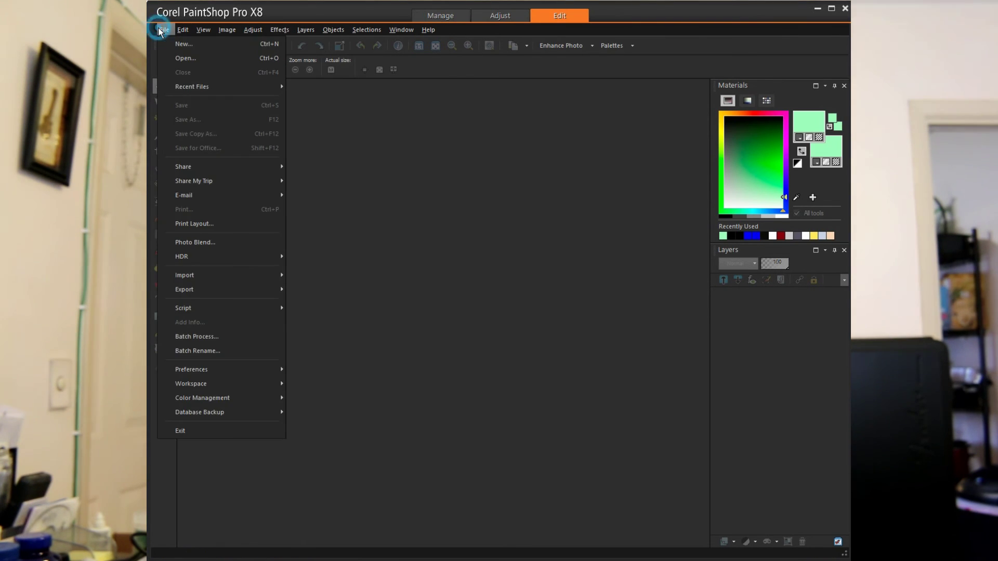
mouse_move(217, 373)
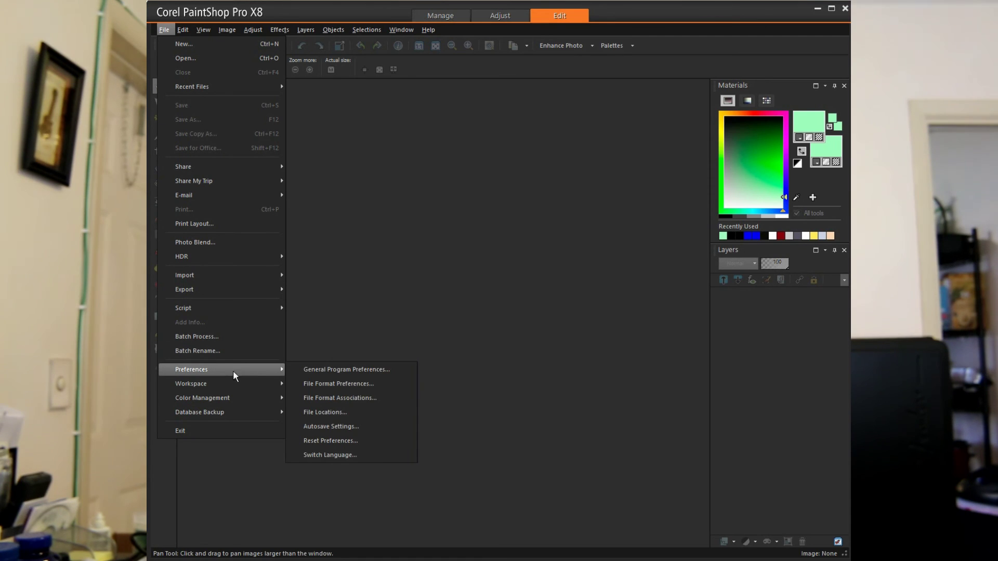
click(340, 416)
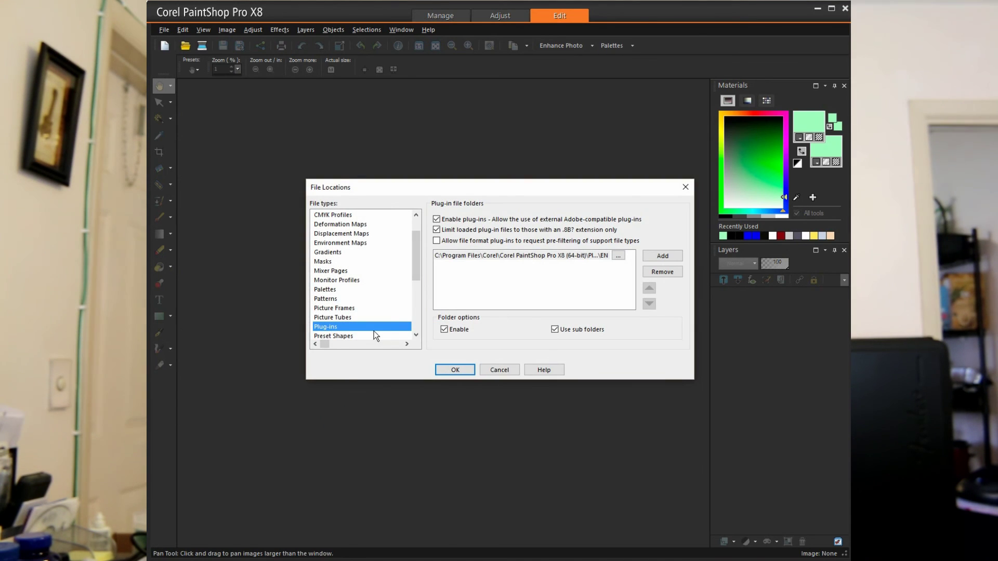